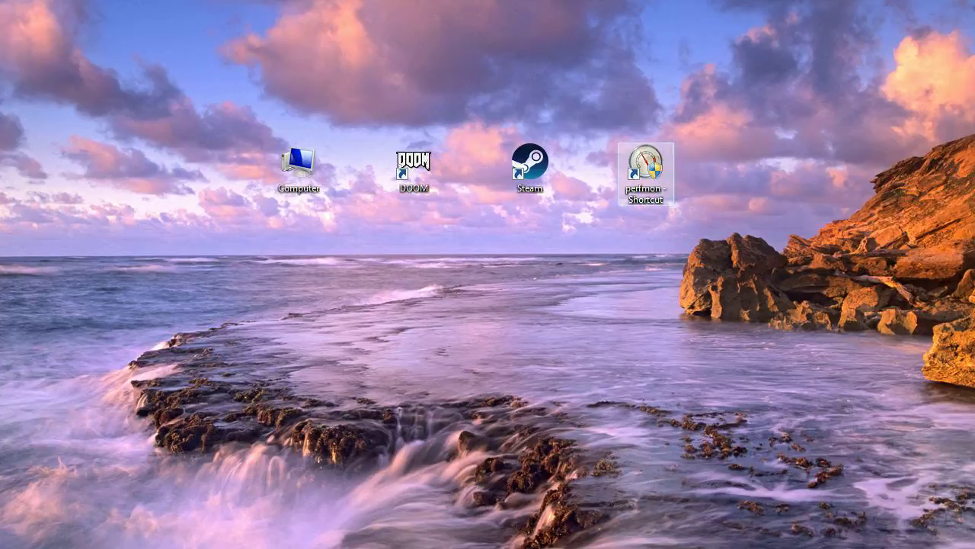
# Step: Search the installed programs for "per" and look at the shortcut options available for Performance Monitor
pyautogui.click(646, 172)
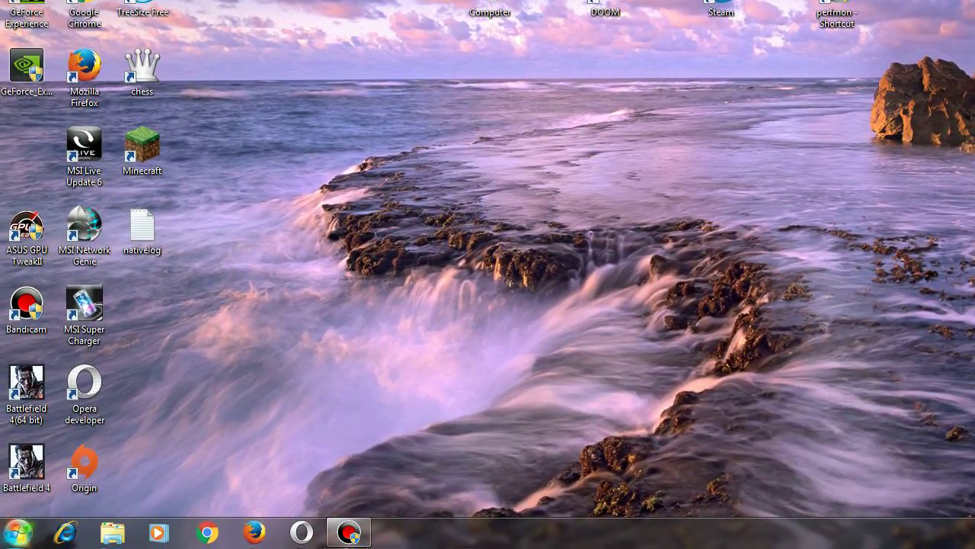
pyautogui.click(17, 532)
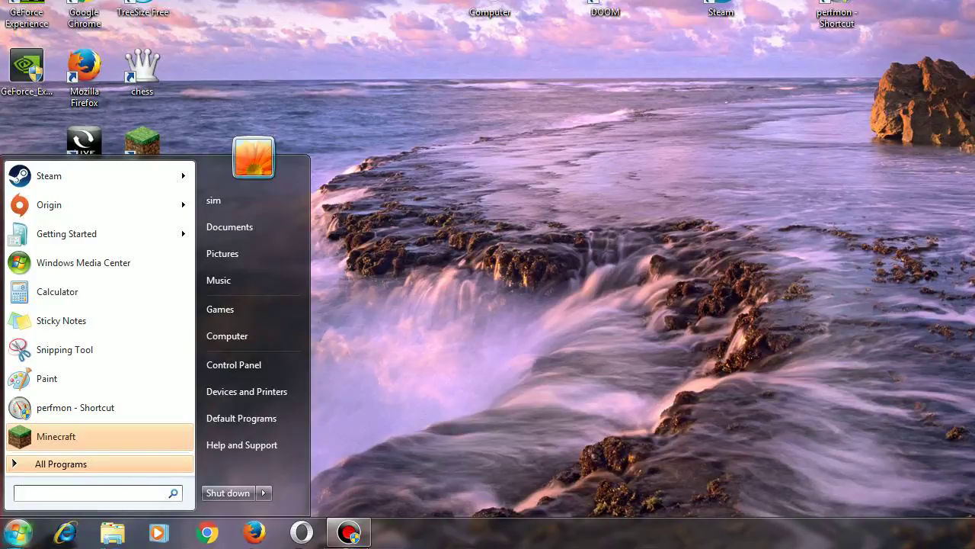
pyautogui.press('Up')
pyautogui.write('per')
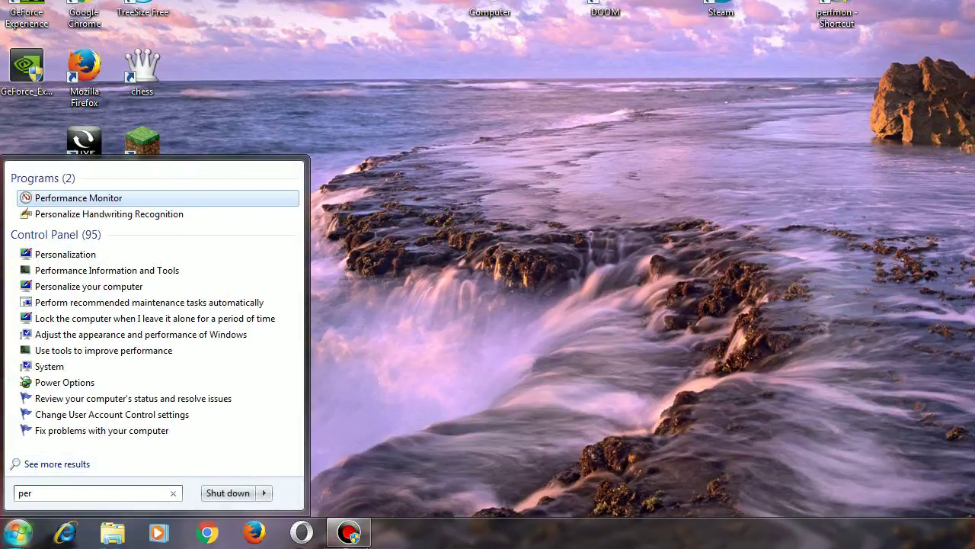
pyautogui.rightClick(93, 197)
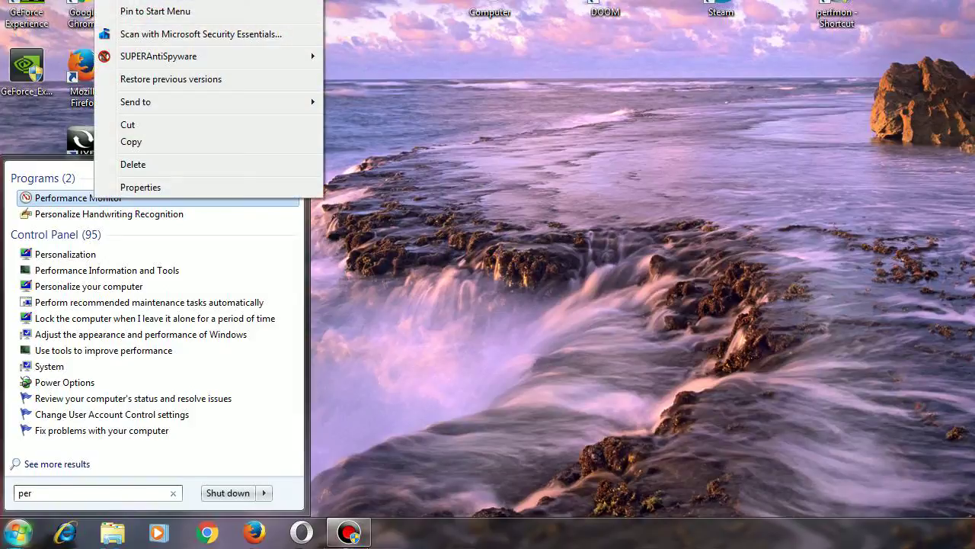
pyautogui.moveTo(137, 102)
pyautogui.press('Escape')
pyautogui.press('Escape')
pyautogui.press('Escape')
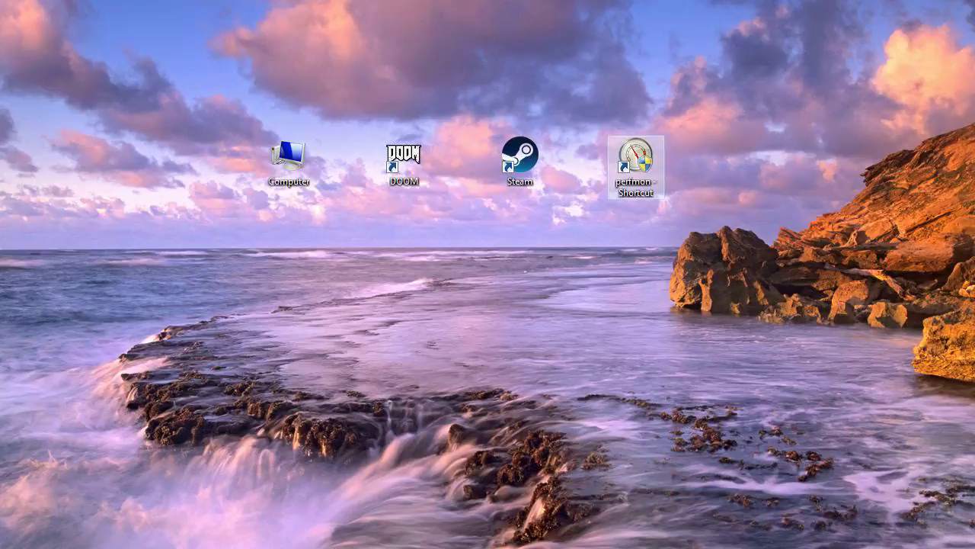
# Step: Launch Performance Monitor and open the user-defined New Data Collector report dated 27/05/2016 10:55:51
pyautogui.doubleClick(636, 166)
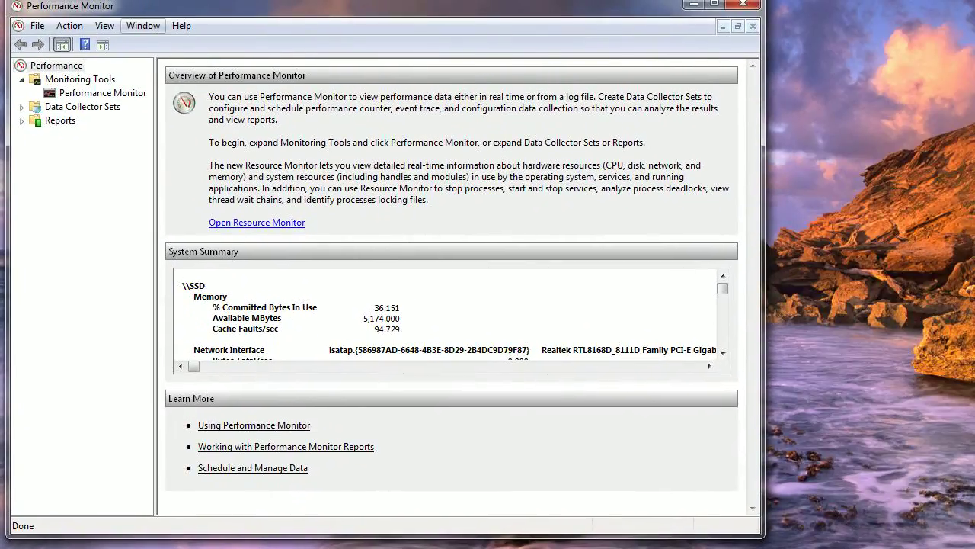
pyautogui.doubleClick(61, 120)
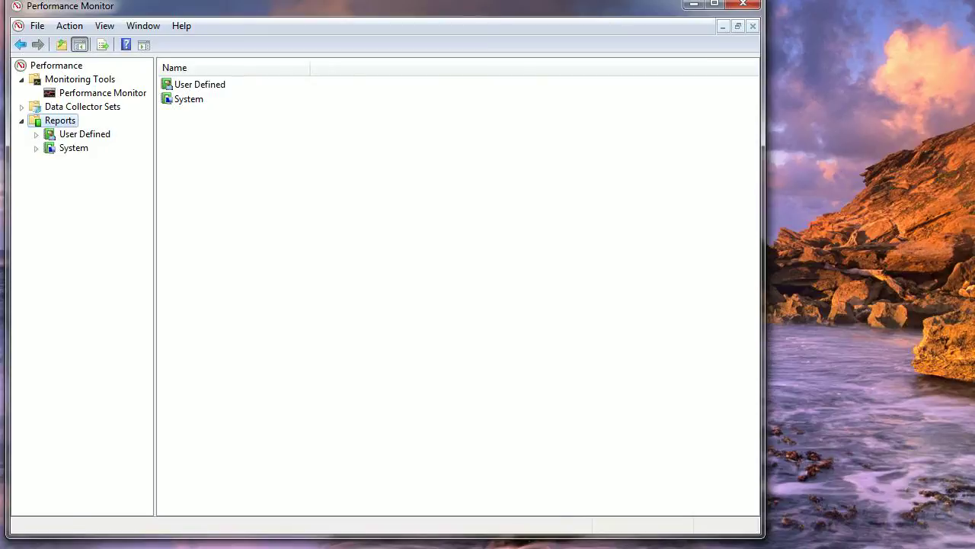
pyautogui.click(85, 134)
pyautogui.doubleClick(220, 84)
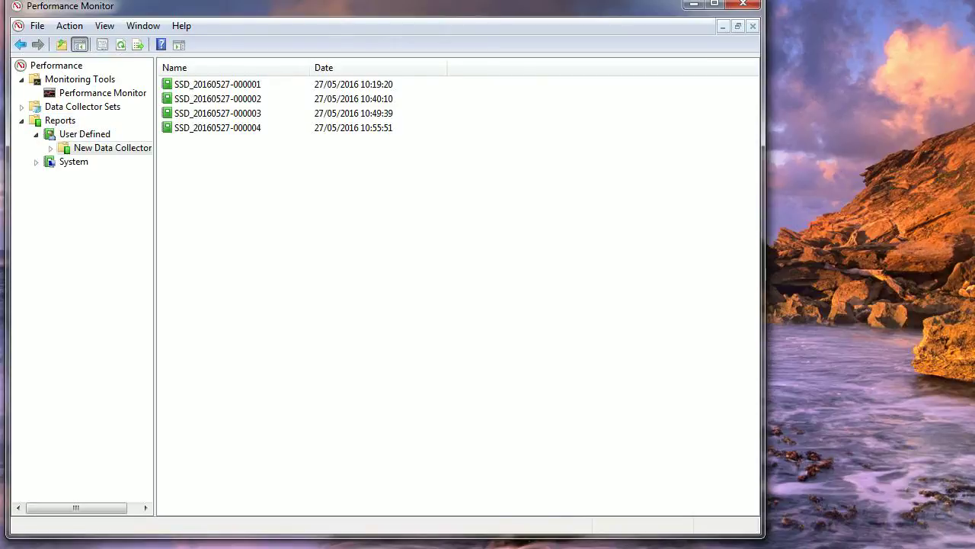
pyautogui.doubleClick(217, 127)
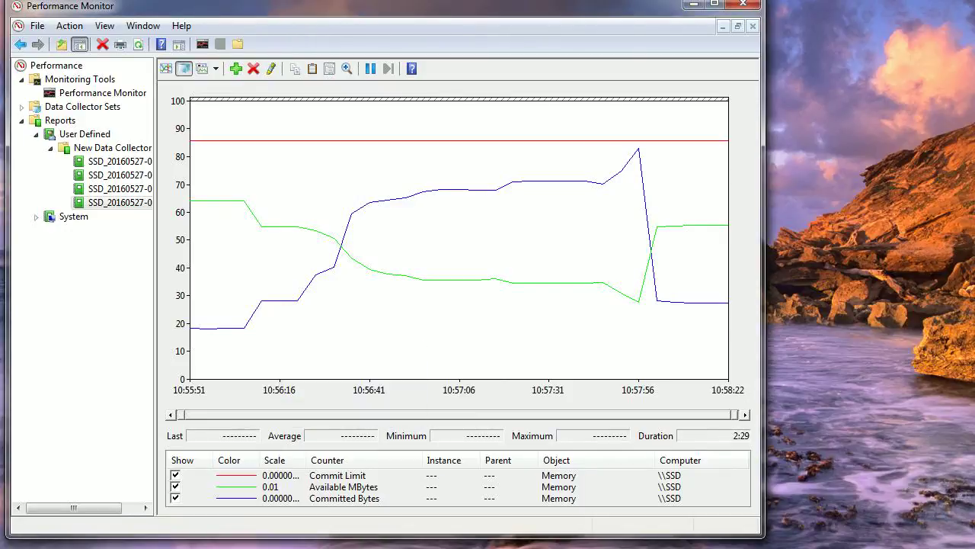
# Step: Examine how committed bytes and available memory change over time in the report graph, and close Performance Monitor
pyautogui.moveTo(244, 327)
pyautogui.moveTo(497, 190)
pyautogui.moveTo(605, 185)
pyautogui.moveTo(639, 151)
pyautogui.moveTo(658, 302)
pyautogui.hotkey('alt', 'F4')
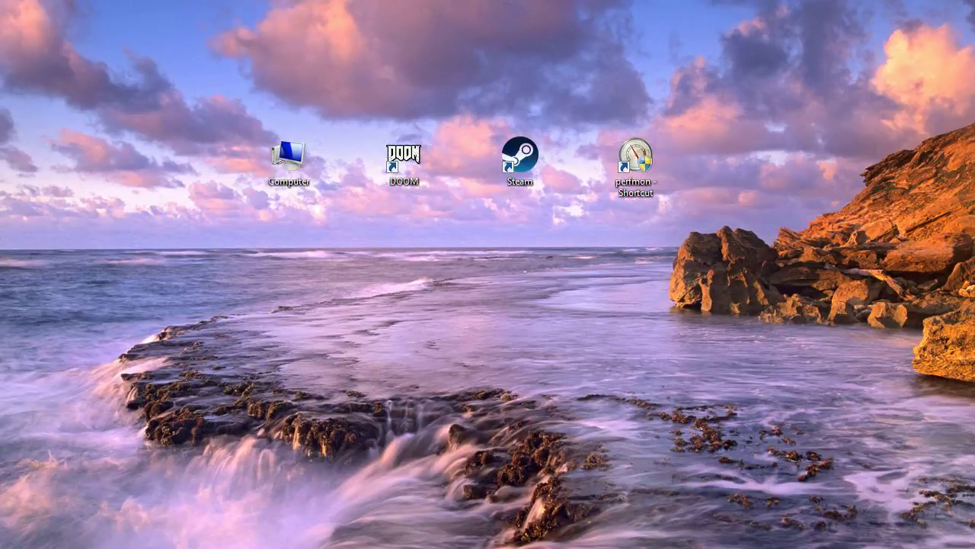
# Step: Open the Computer's properties and move the System window so its full content is in view
pyautogui.rightClick(294, 156)
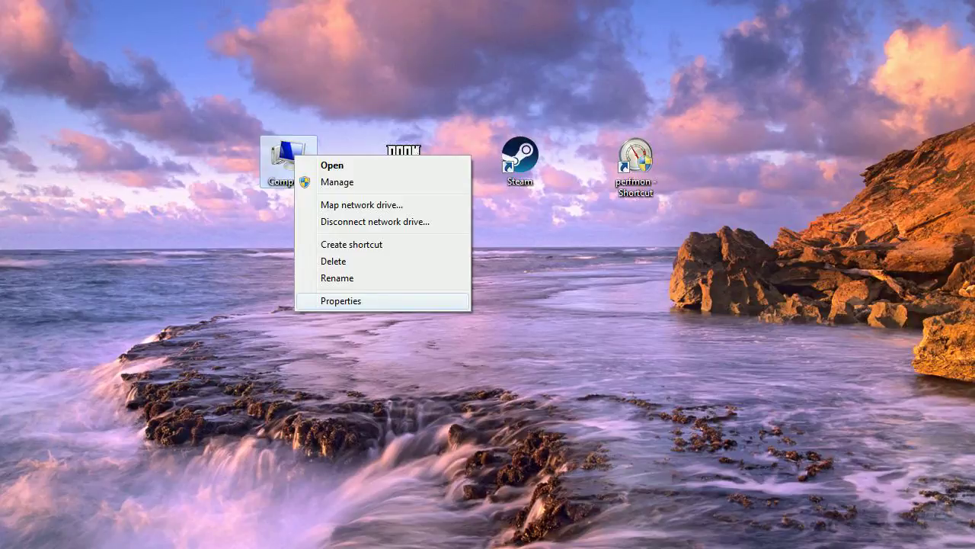
pyautogui.click(343, 300)
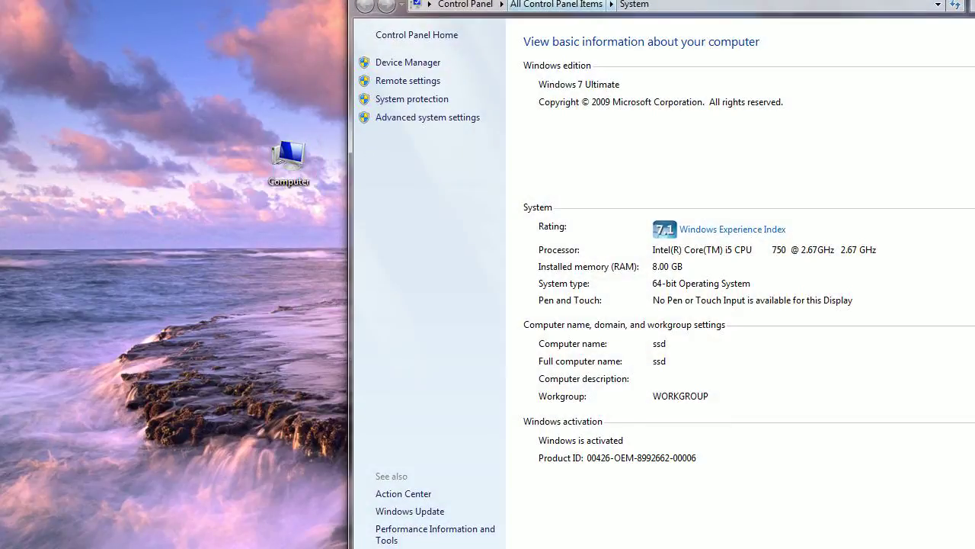
pyautogui.moveTo(355, 8); pyautogui.dragTo(124, 27)
pyautogui.moveTo(488, 2); pyautogui.dragTo(491, 0)
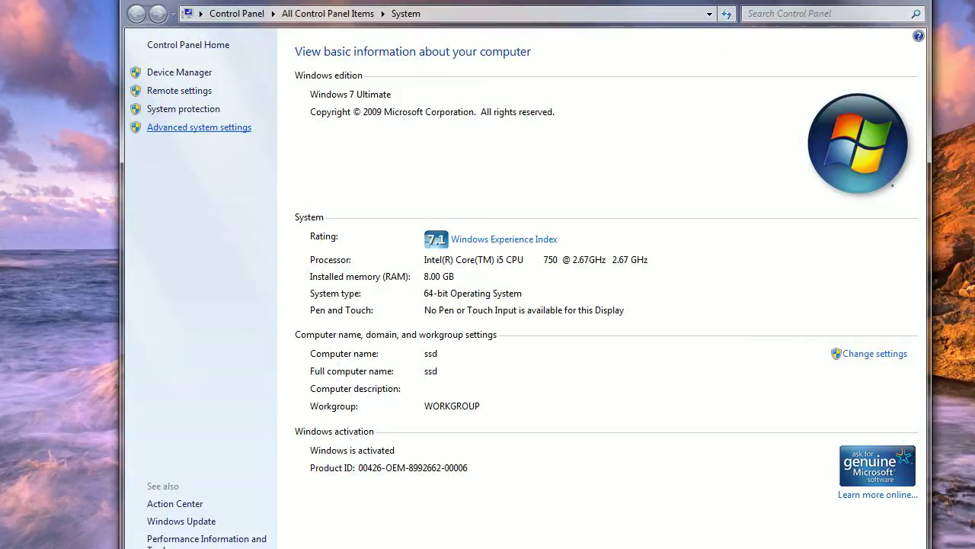
# Step: Open the Virtual Memory settings from the advanced performance options of the system settings
pyautogui.click(199, 126)
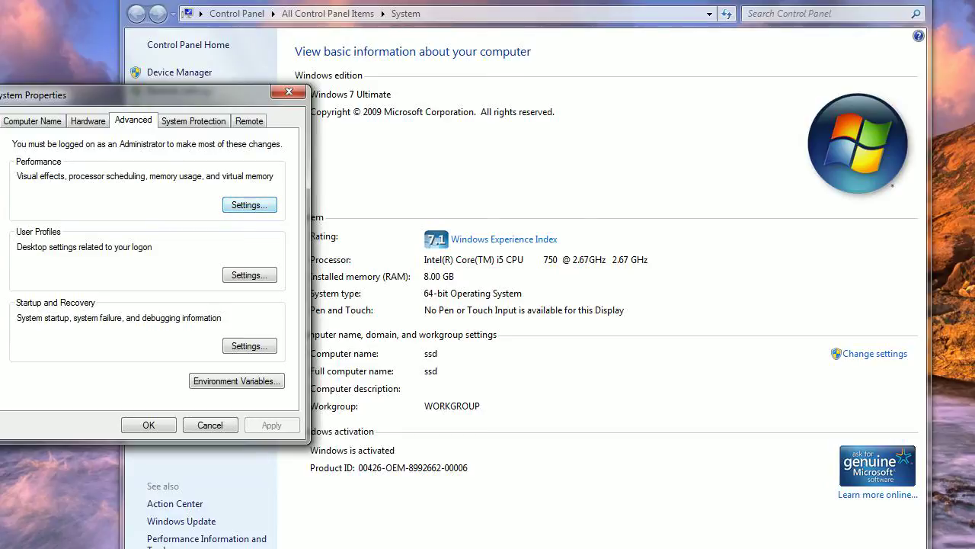
pyautogui.press('space')
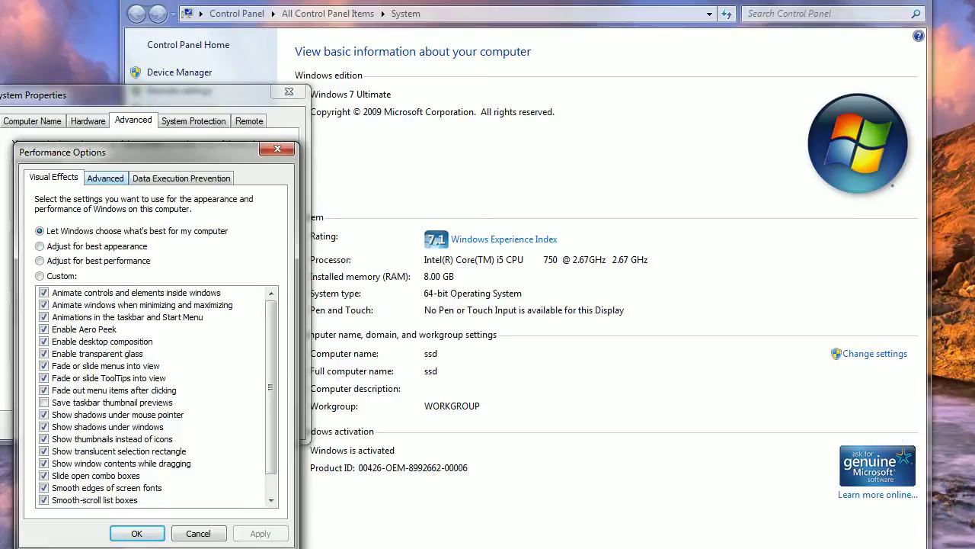
pyautogui.click(106, 177)
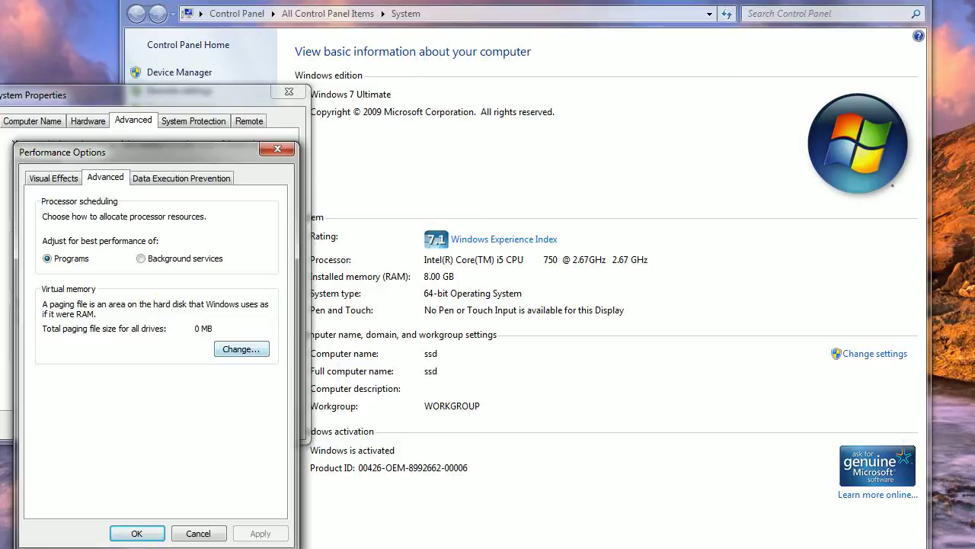
pyautogui.click(241, 349)
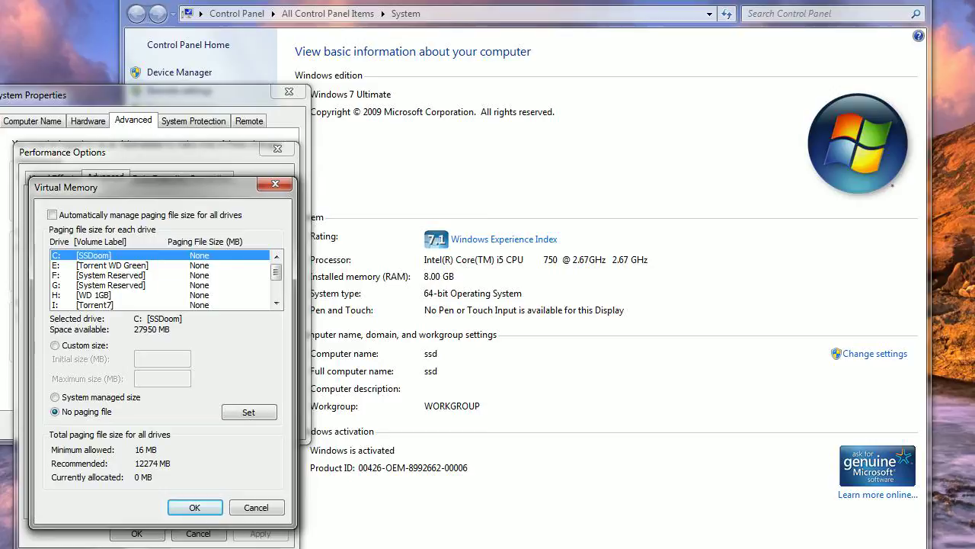
# Step: Try the custom paging file size option for drive C:, going through its initial and maximum size fields
pyautogui.click(55, 397)
pyautogui.click(55, 345)
pyautogui.click(162, 358)
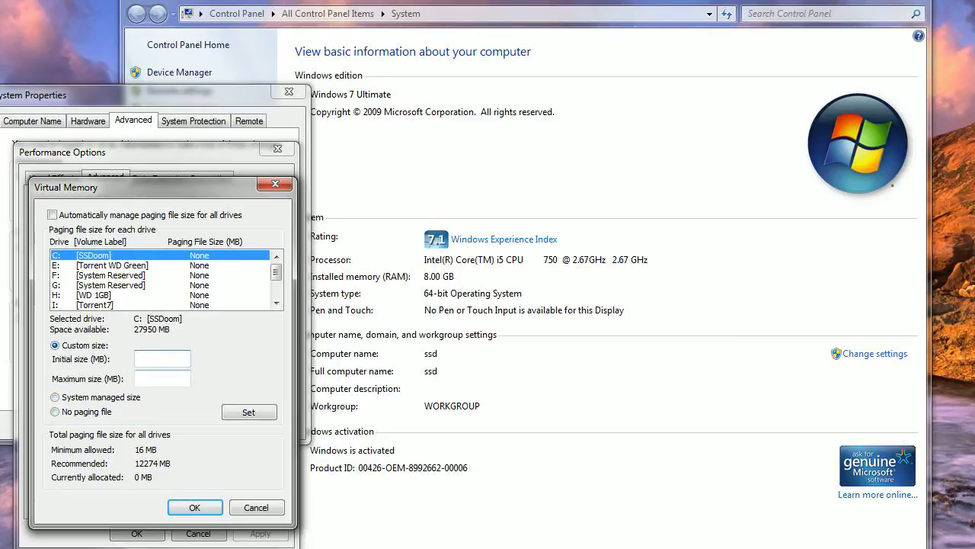
pyautogui.click(163, 377)
pyautogui.click(162, 358)
pyautogui.click(162, 377)
# Step: Choose a system managed paging file size for drive C:, accept the dialog and close all system settings windows
pyautogui.hotkey('alt', 'y')
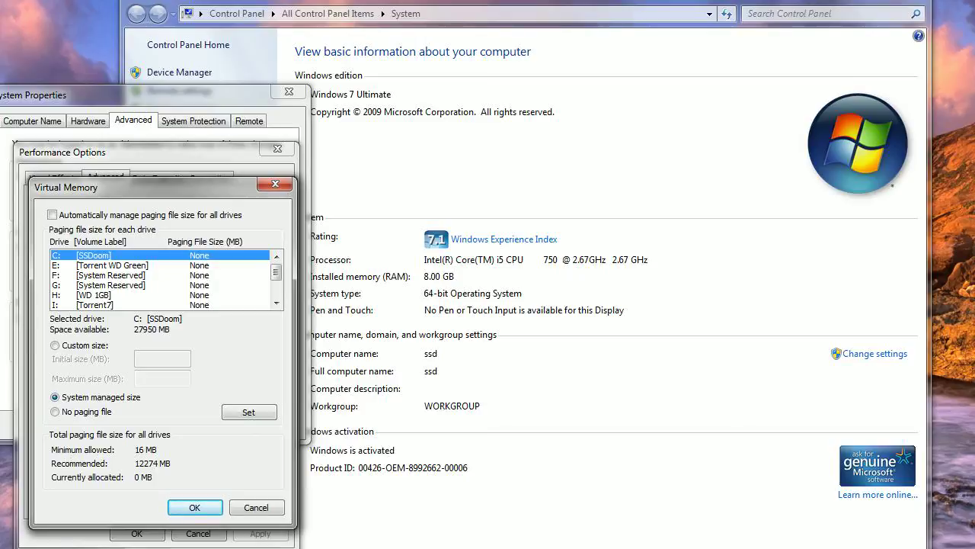
pyautogui.press('Return')
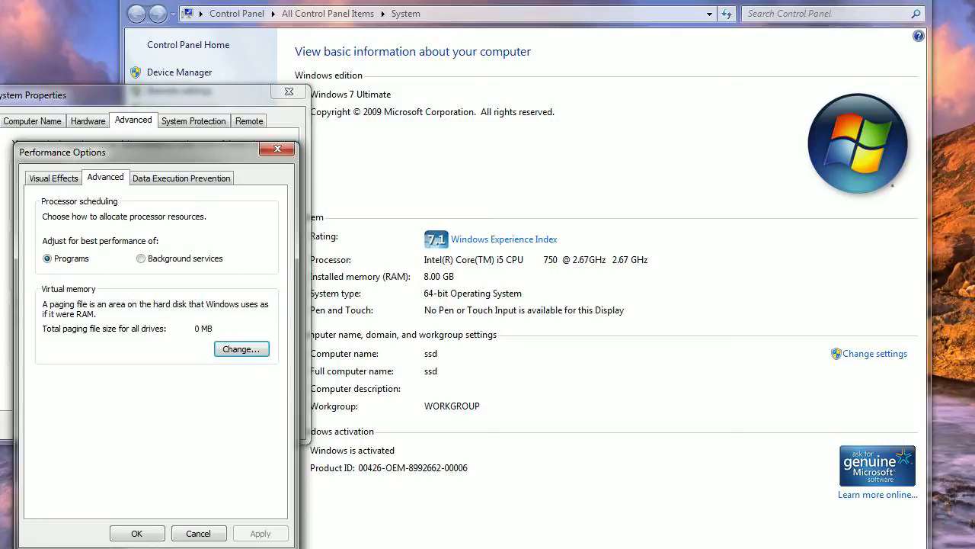
pyautogui.press('Return')
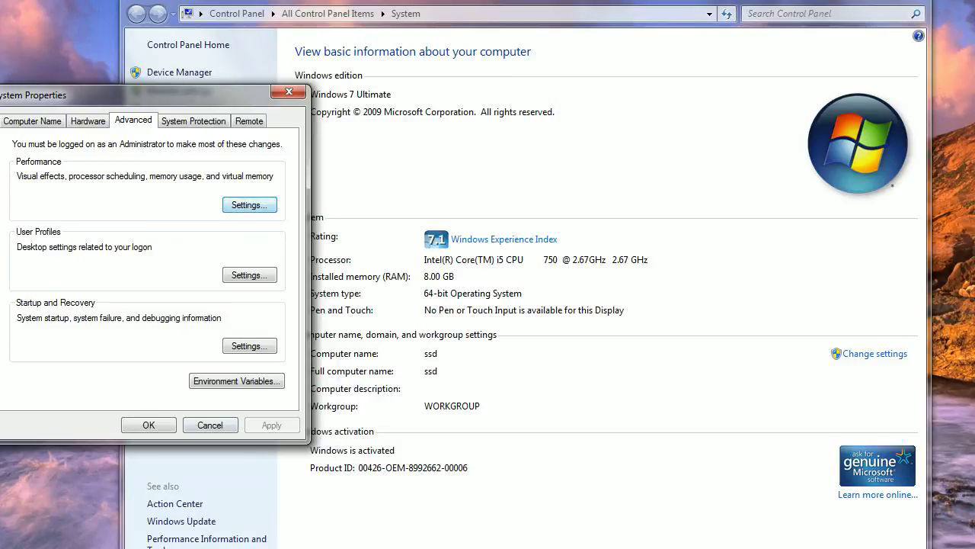
pyautogui.click(289, 92)
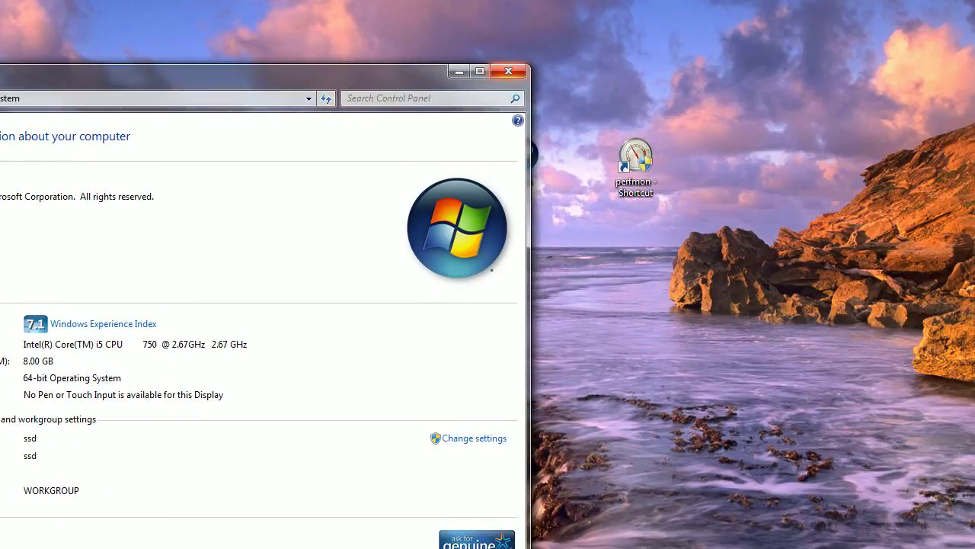
pyautogui.click(509, 71)
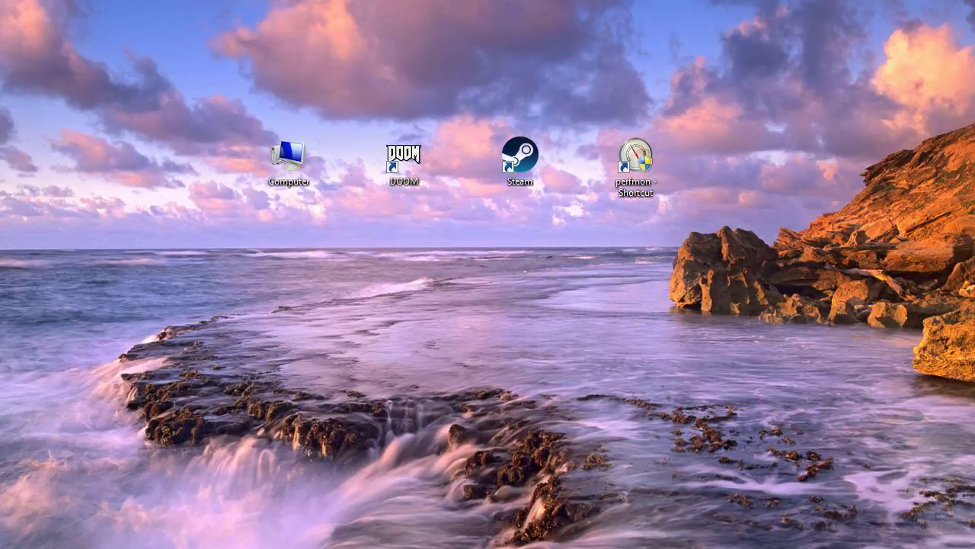
# Step: Select the DOOM shortcut on the desktop
pyautogui.click(404, 160)
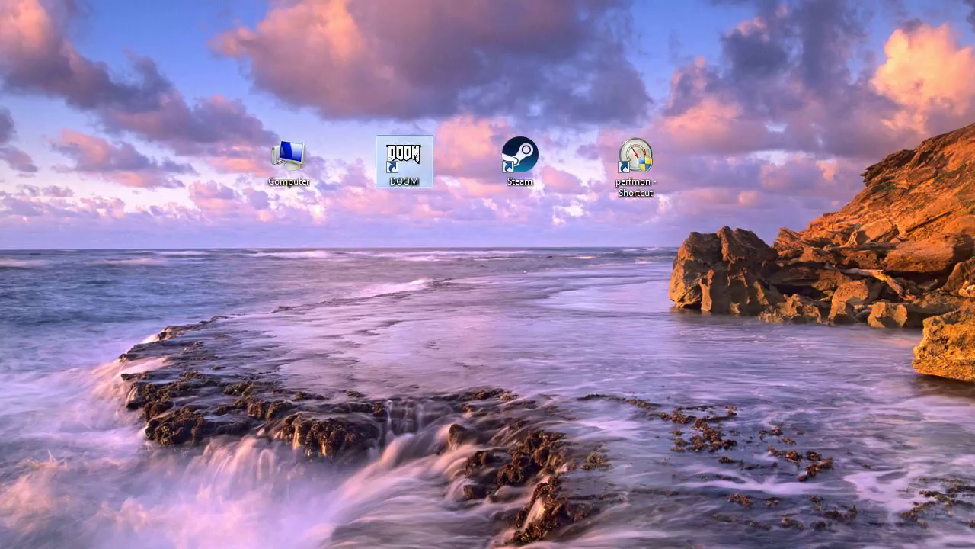